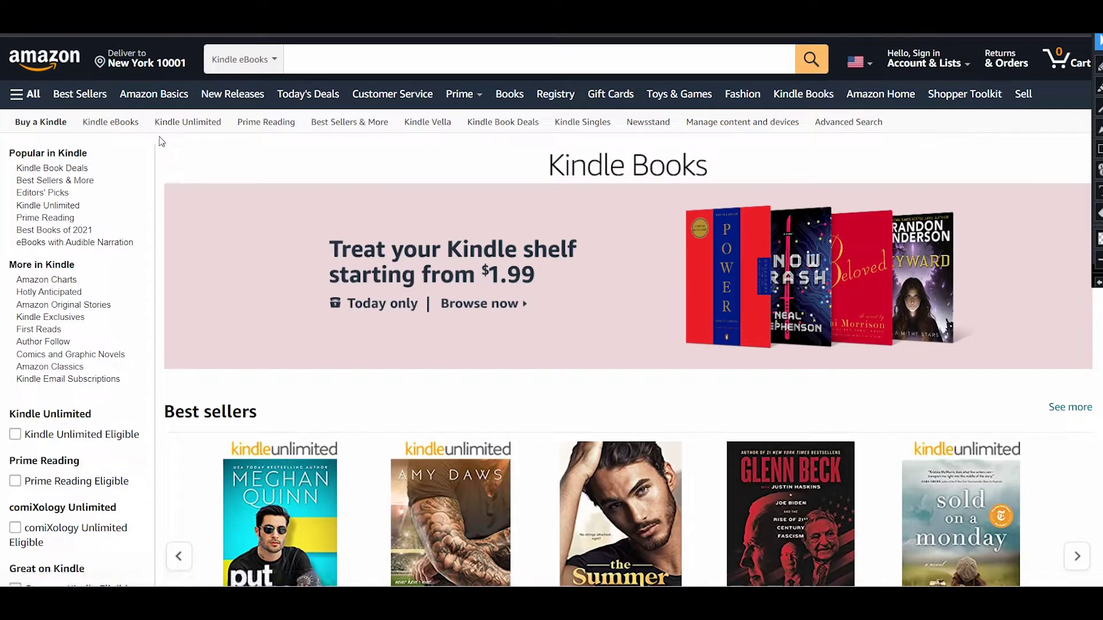
Step: Scroll through the KDP landing page and return to the top
scroll(160, 141, down, 3)
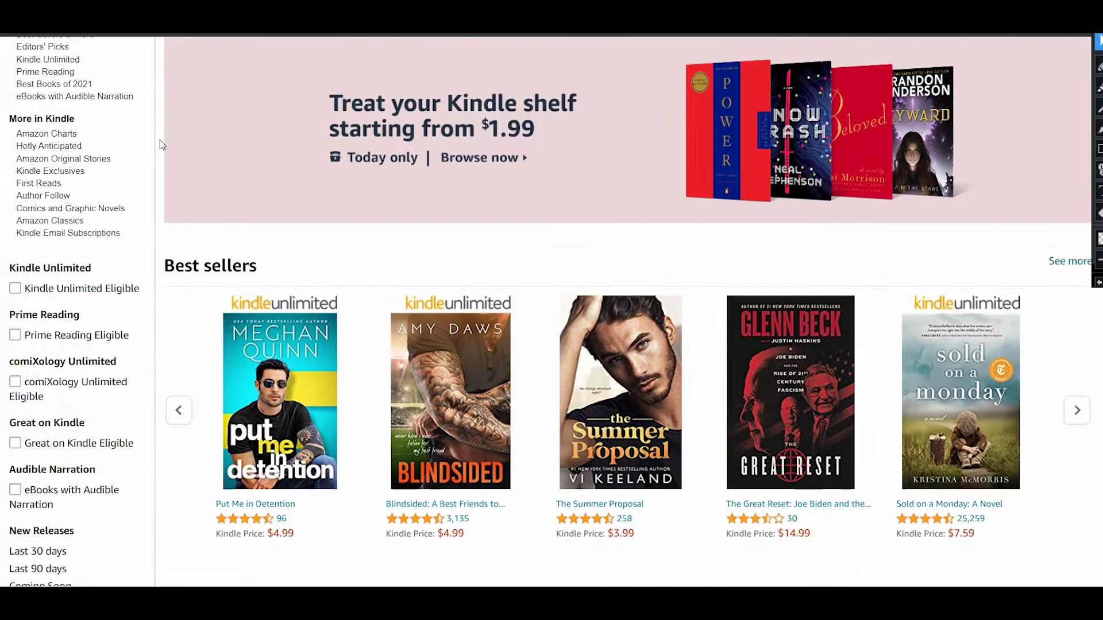
scroll(160, 141, down, 1)
scroll(160, 141, up, 4)
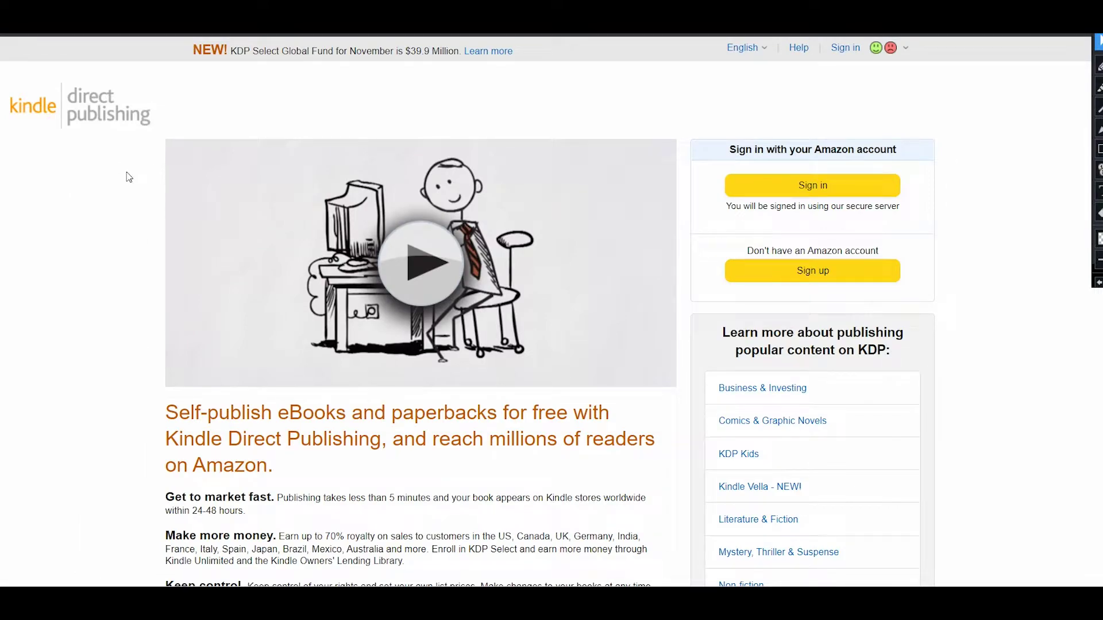
scroll(131, 171, down, 1)
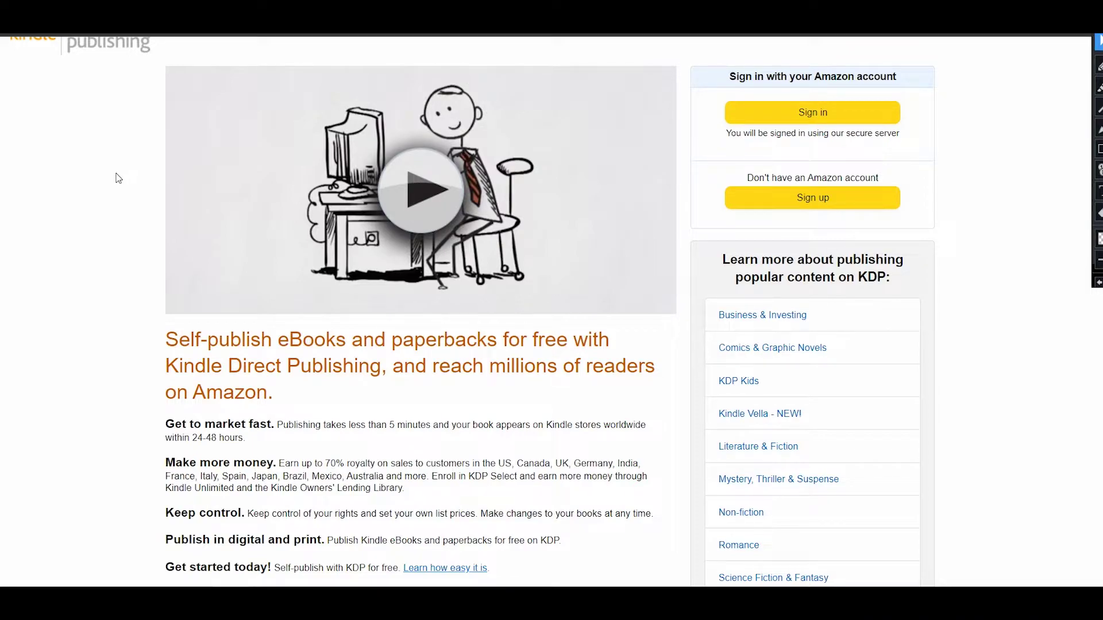
scroll(109, 175, down, 2)
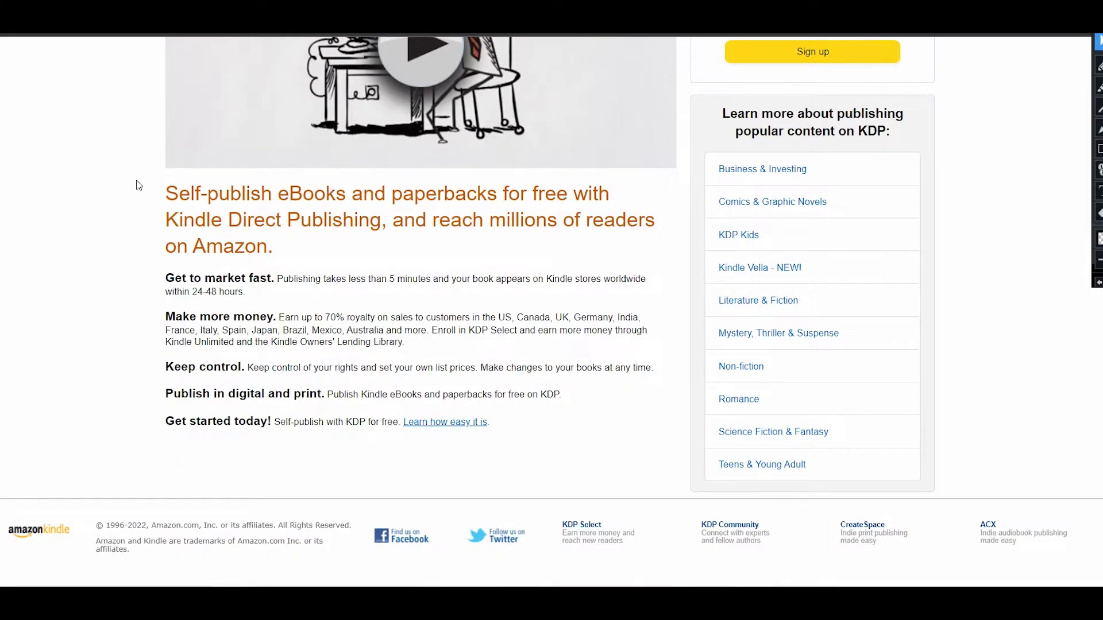
scroll(138, 181, up, 3)
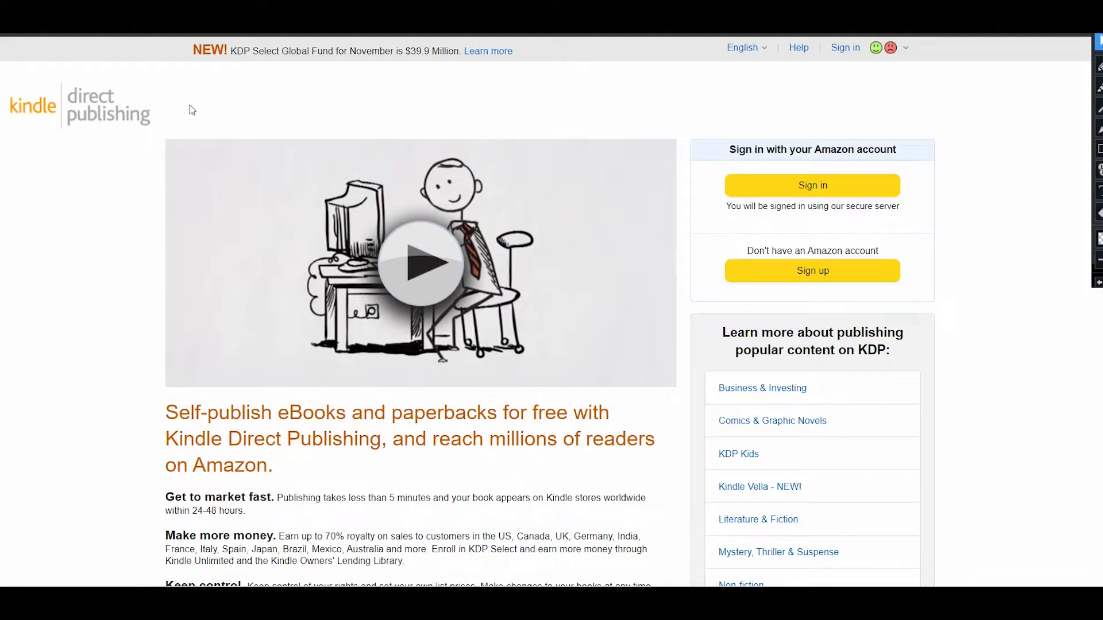
Step: Mark the sign-up option with red on-screen annotation lines
scroll(264, 104, down, 1)
scroll(264, 103, down, 5)
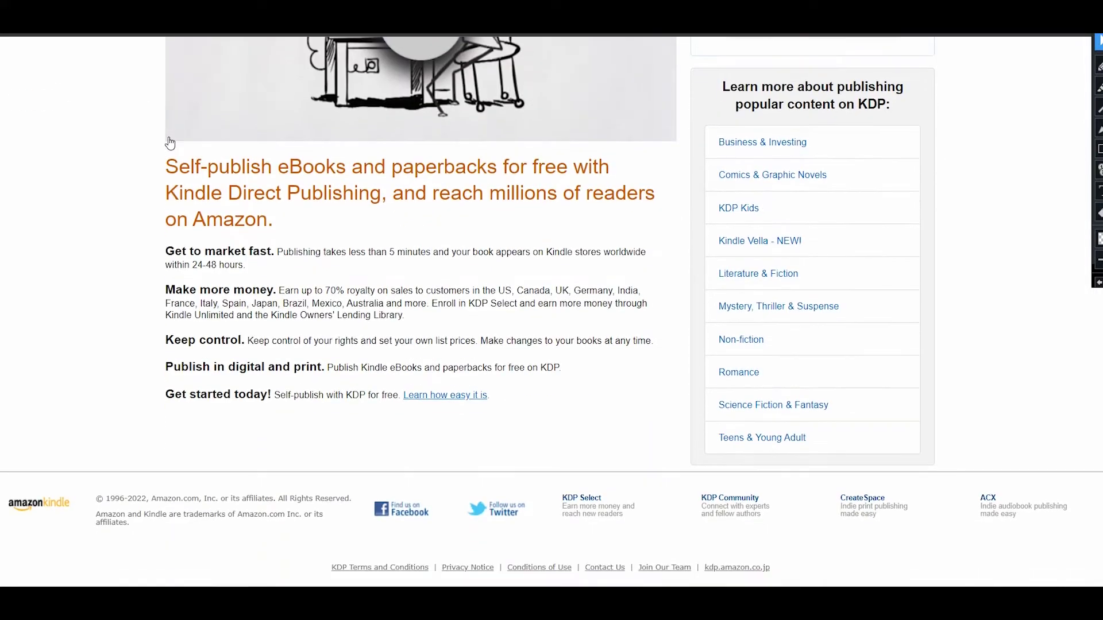
scroll(264, 207, up, 5)
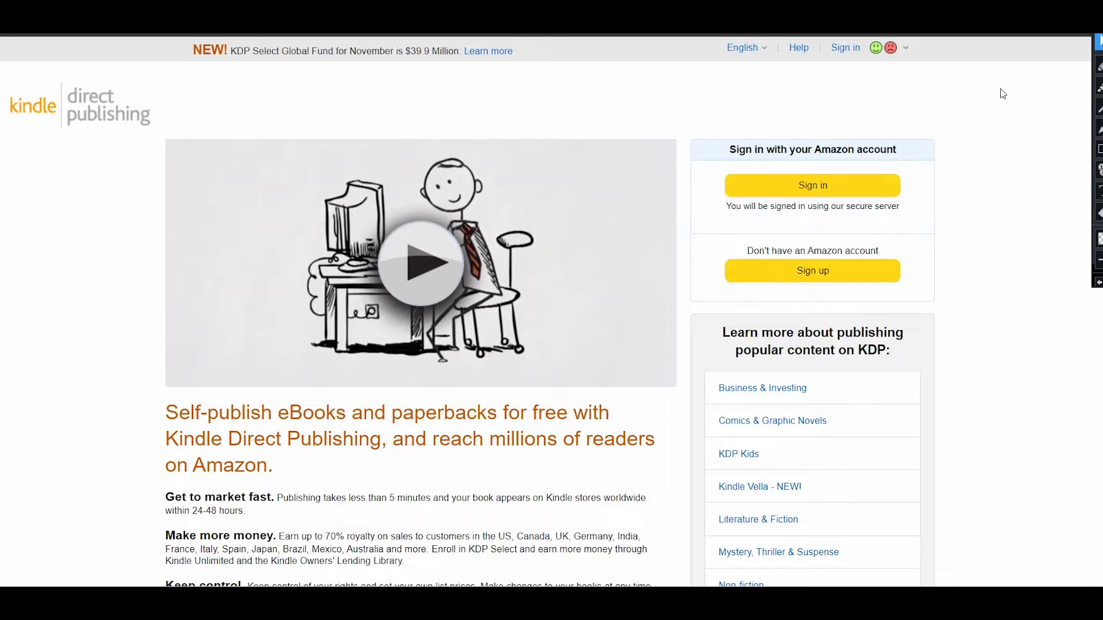
click(1099, 65)
mouse_move(707, 253)
mouse_down()
mouse_move(705, 273)
mouse_move(998, 287)
mouse_up()
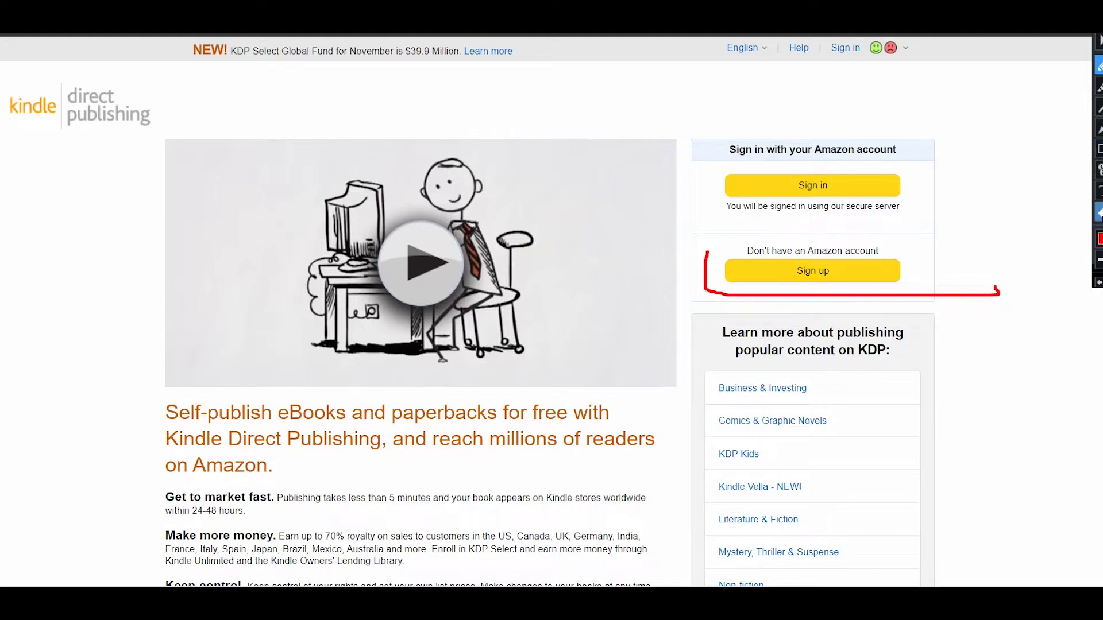
Step: Erase the red marks and start signing up for a new KDP account
click(1098, 212)
drag(689, 234, 1013, 358)
click(1098, 41)
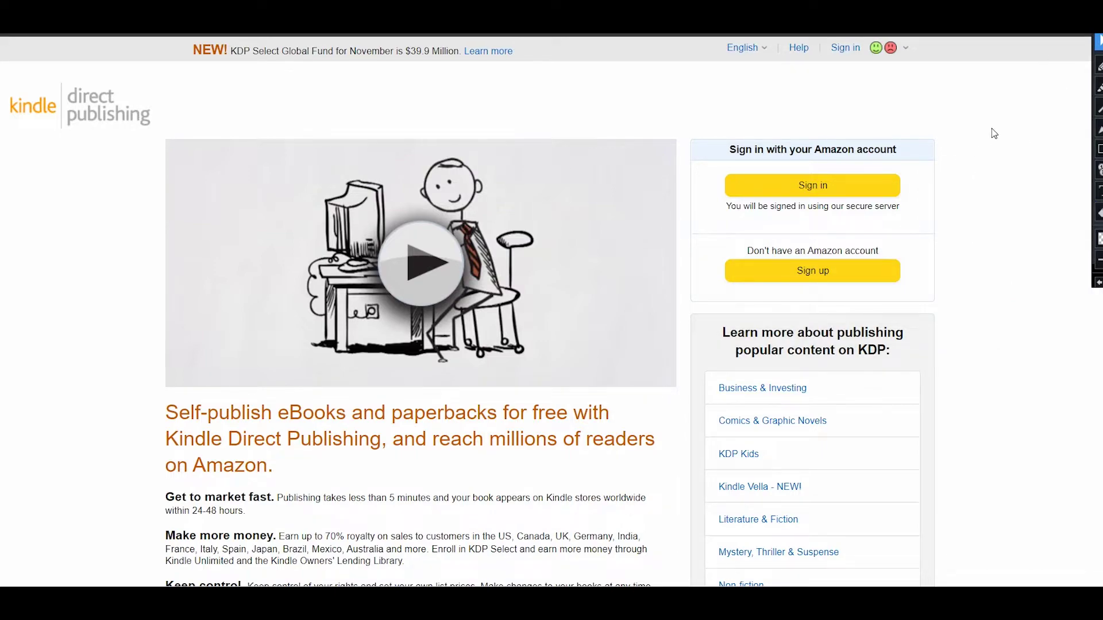
click(878, 271)
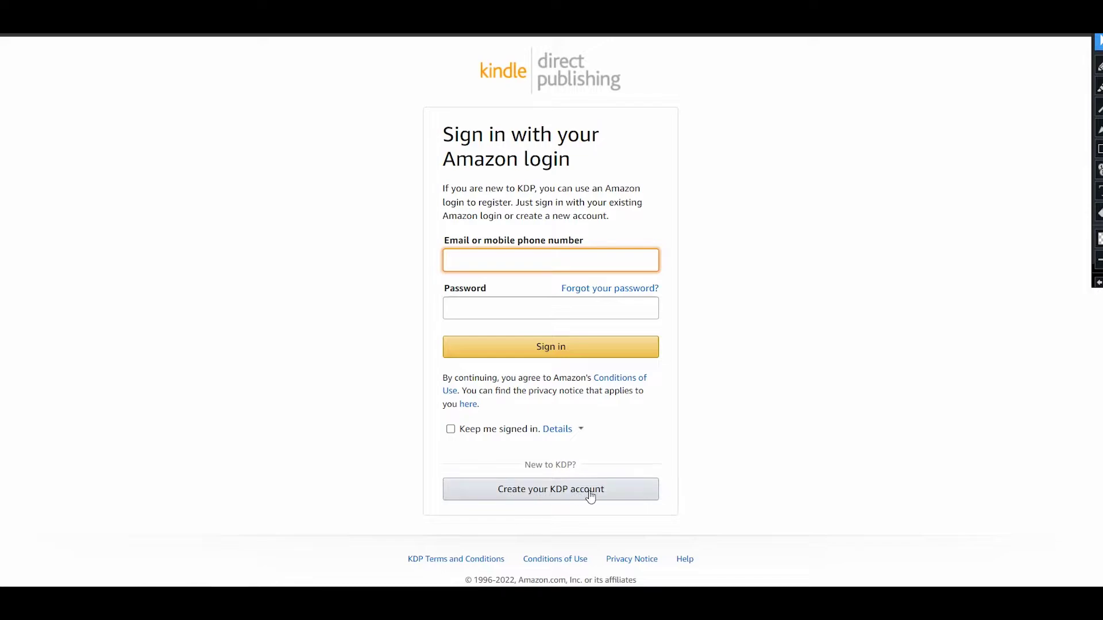
Step: Go to the KDP account creation form, outline it in red, then clear the annotations
click(562, 495)
key(ctrl+shift+p)
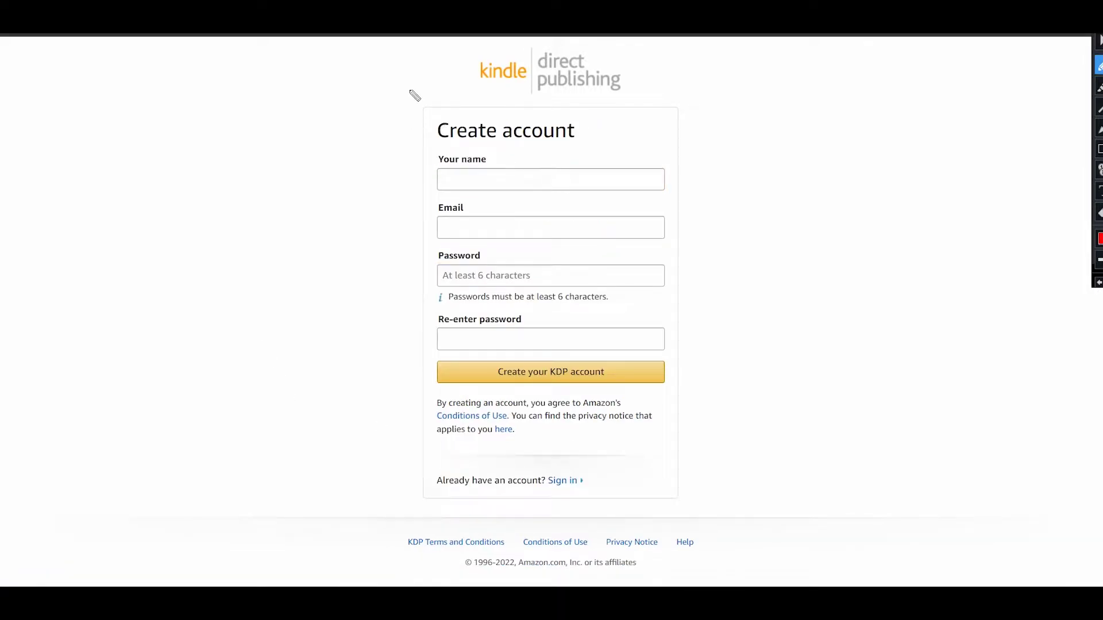
mouse_move(409, 90)
mouse_down()
mouse_move(387, 394)
mouse_move(736, 403)
mouse_up()
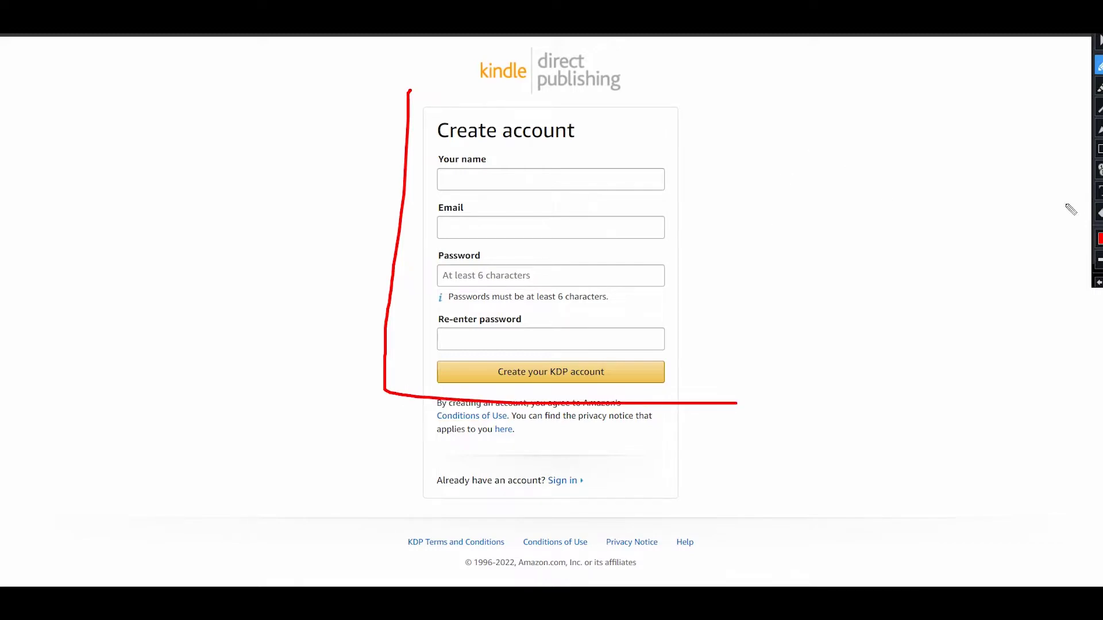
click(1098, 213)
drag(342, 73, 763, 453)
key(ctrl+shift+c)
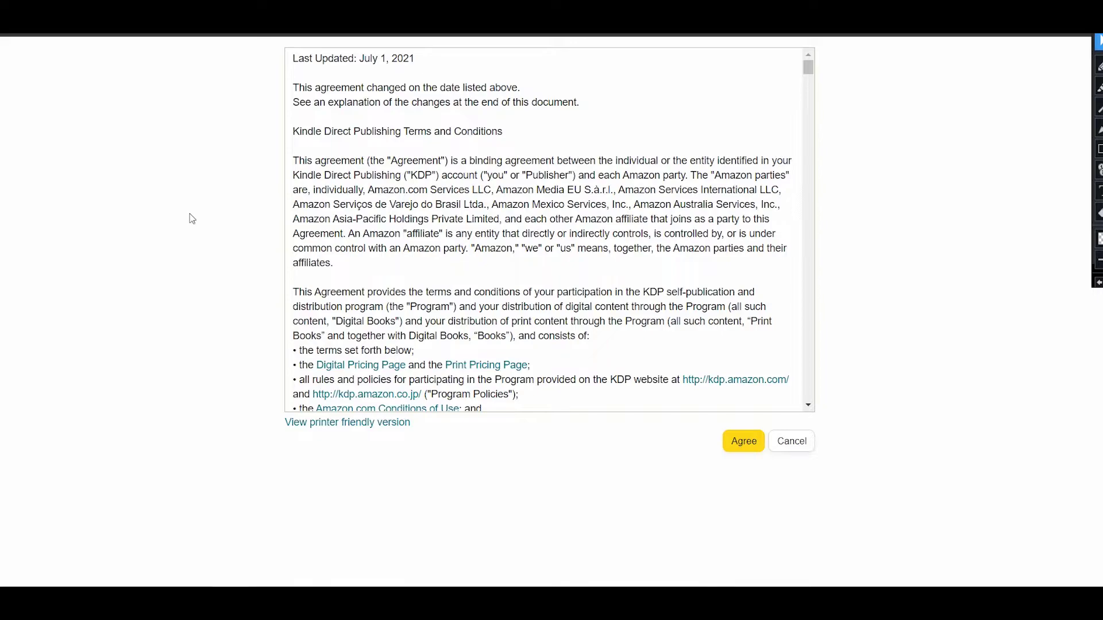
Step: Read through the KDP Terms and Conditions agreement to the end
scroll(550, 190, down, 1)
scroll(550, 193, down, 15)
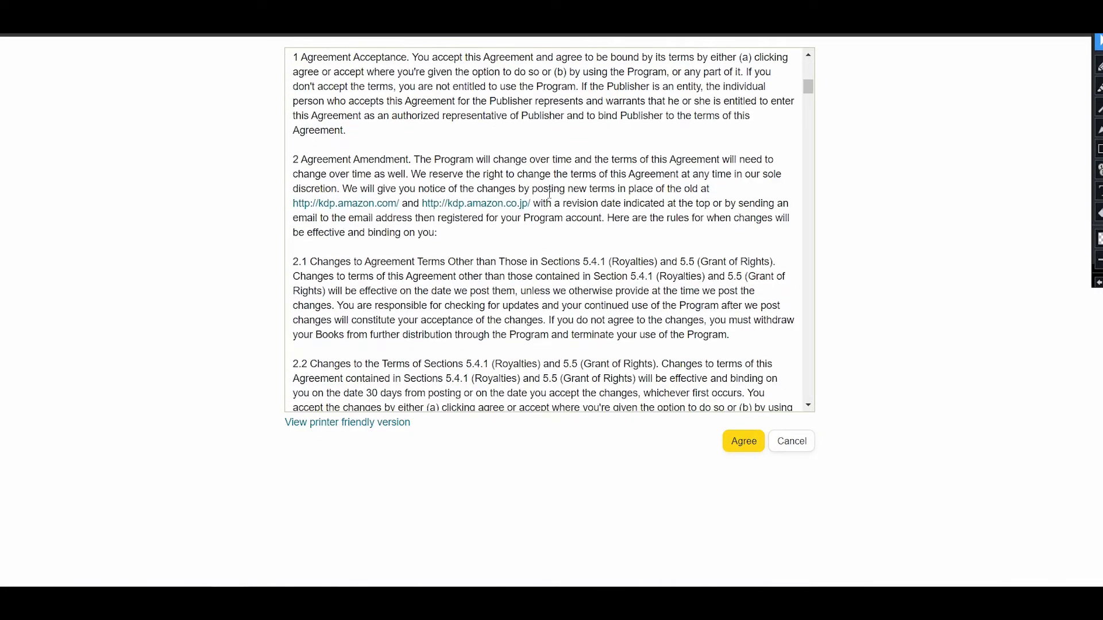
scroll(549, 198, down, 15)
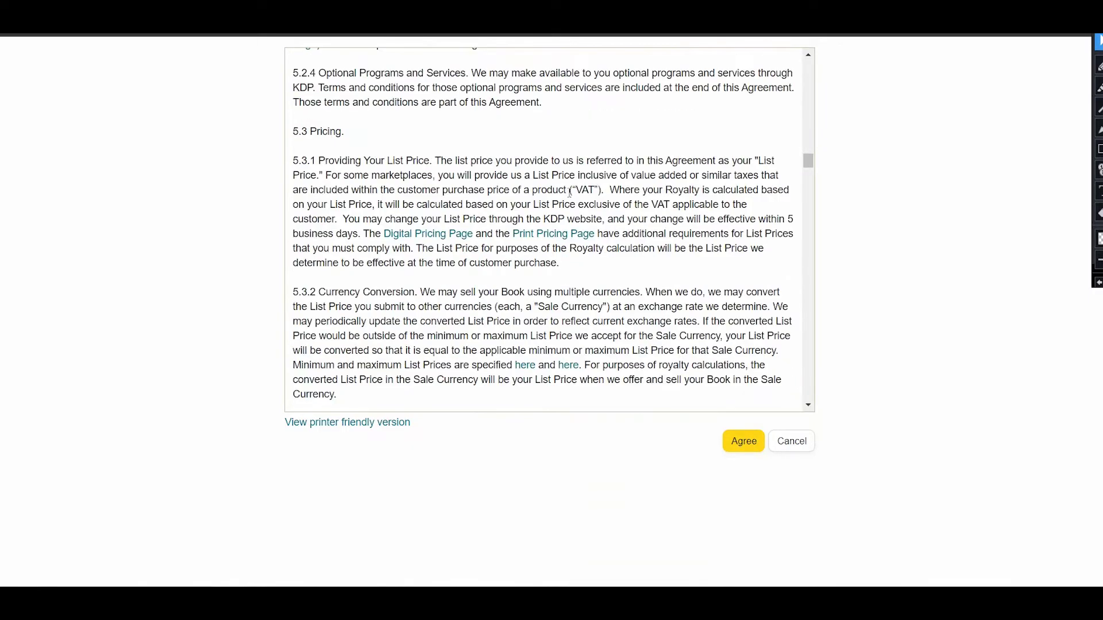
scroll(582, 192, down, 20)
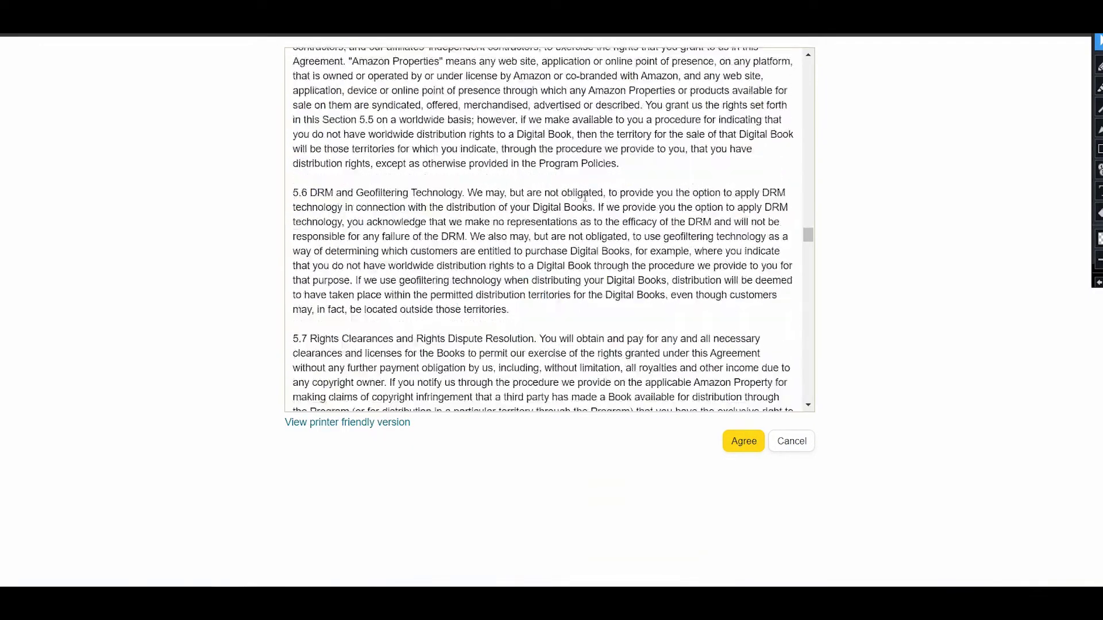
scroll(586, 193, down, 20)
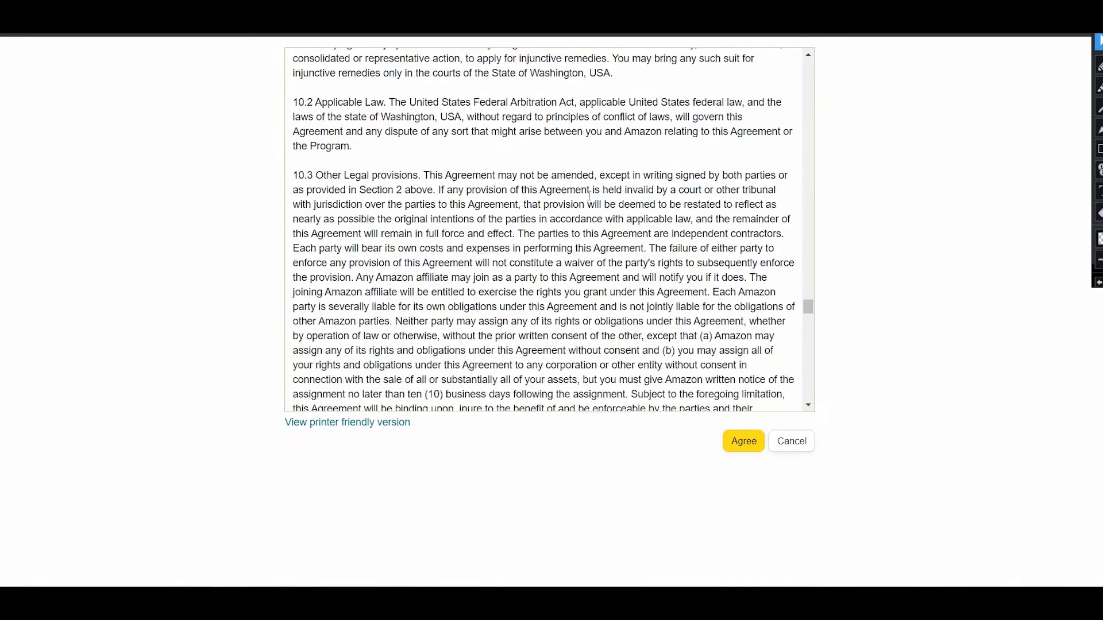
scroll(589, 195, down, 15)
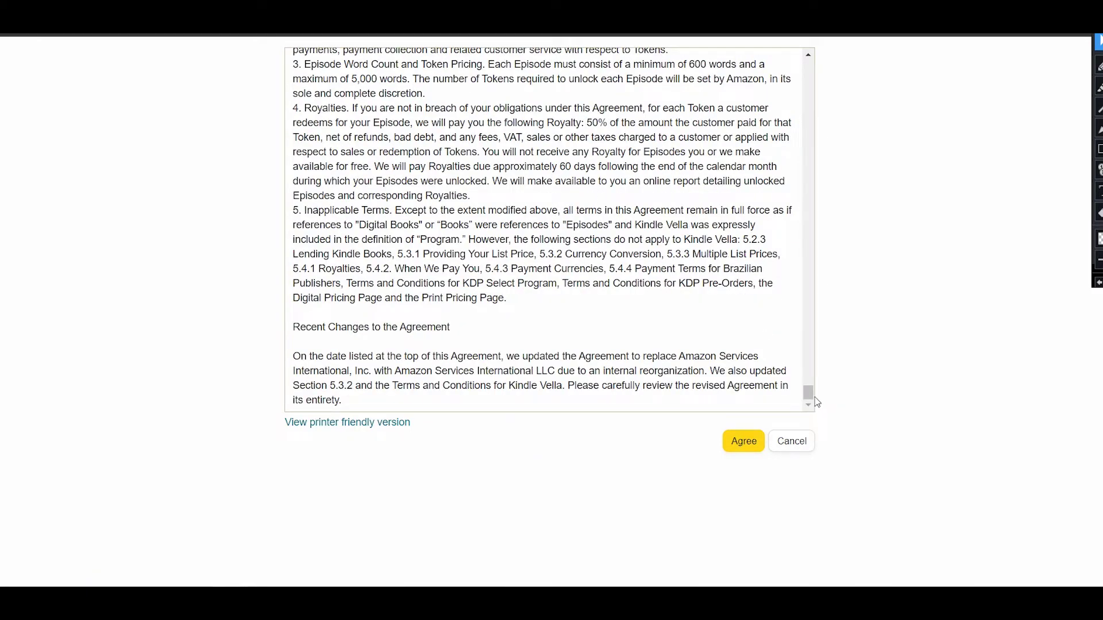
drag(808, 393, 832, 67)
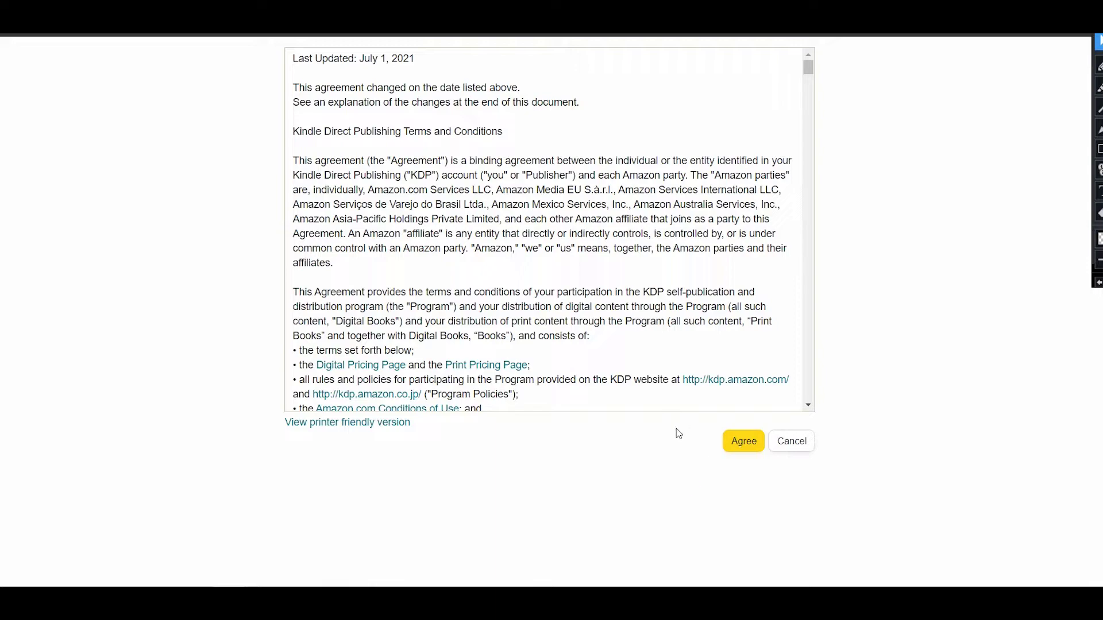
Step: Accept the KDP Terms and Conditions and look over the Bookshelf dashboard
click(741, 444)
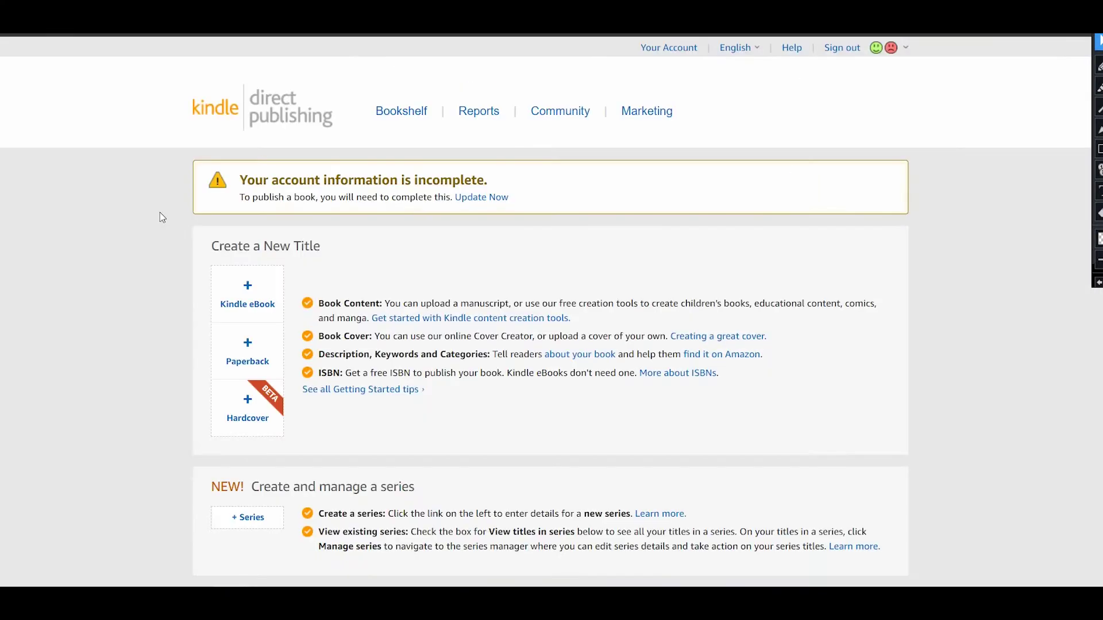
scroll(162, 217, down, 6)
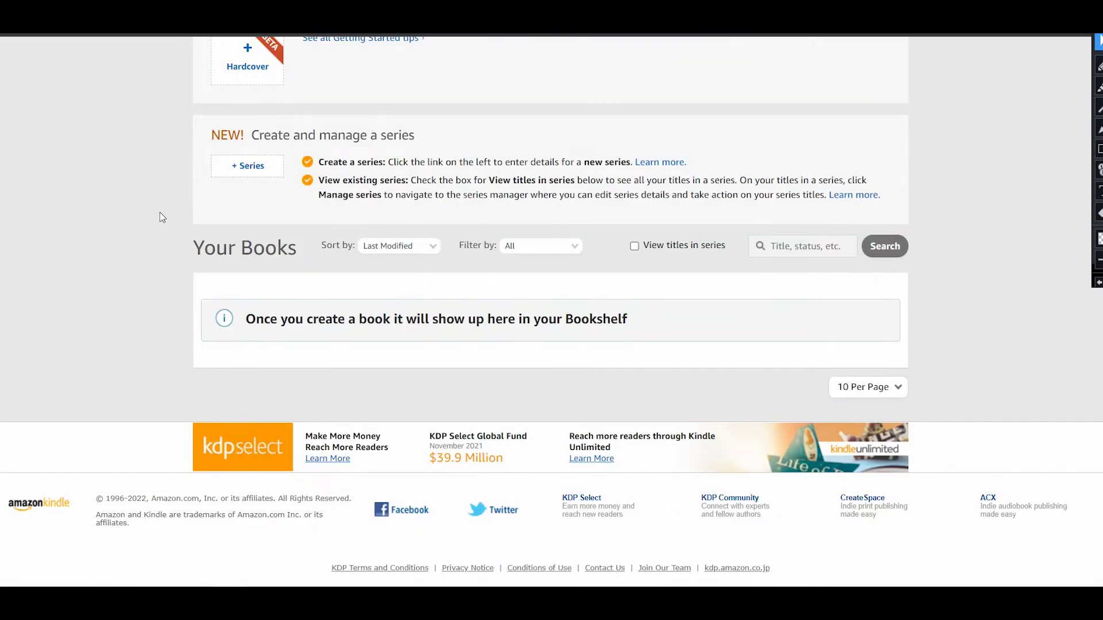
scroll(160, 213, up, 6)
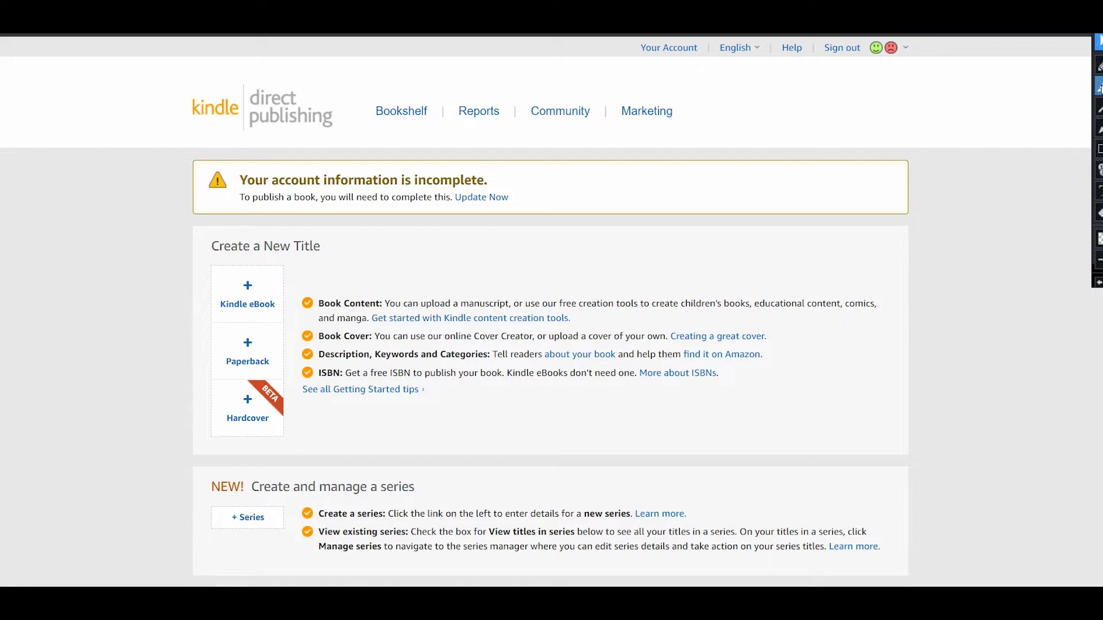
Step: Draw red annotation marks on the Bookshelf, then erase them and exit annotation mode
click(1098, 66)
mouse_move(190, 153)
mouse_down()
mouse_move(184, 215)
mouse_move(576, 224)
mouse_up()
drag(678, 226, 785, 224)
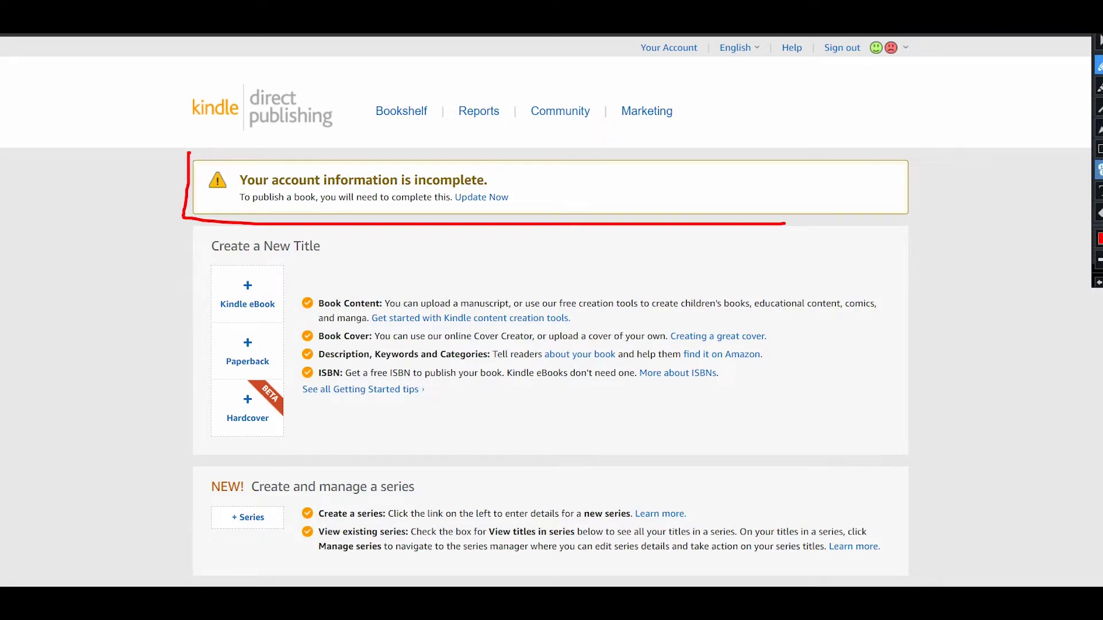
click(1092, 212)
drag(147, 135, 903, 312)
key(Escape)
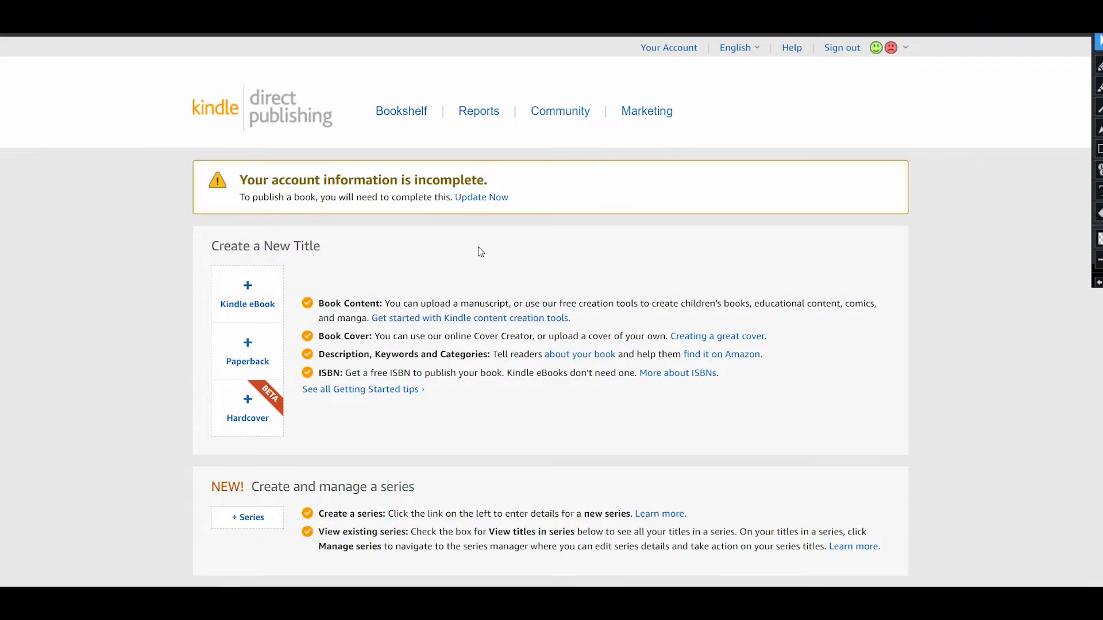
Step: Open the account information page and choose the country of residence from the dropdown
click(483, 198)
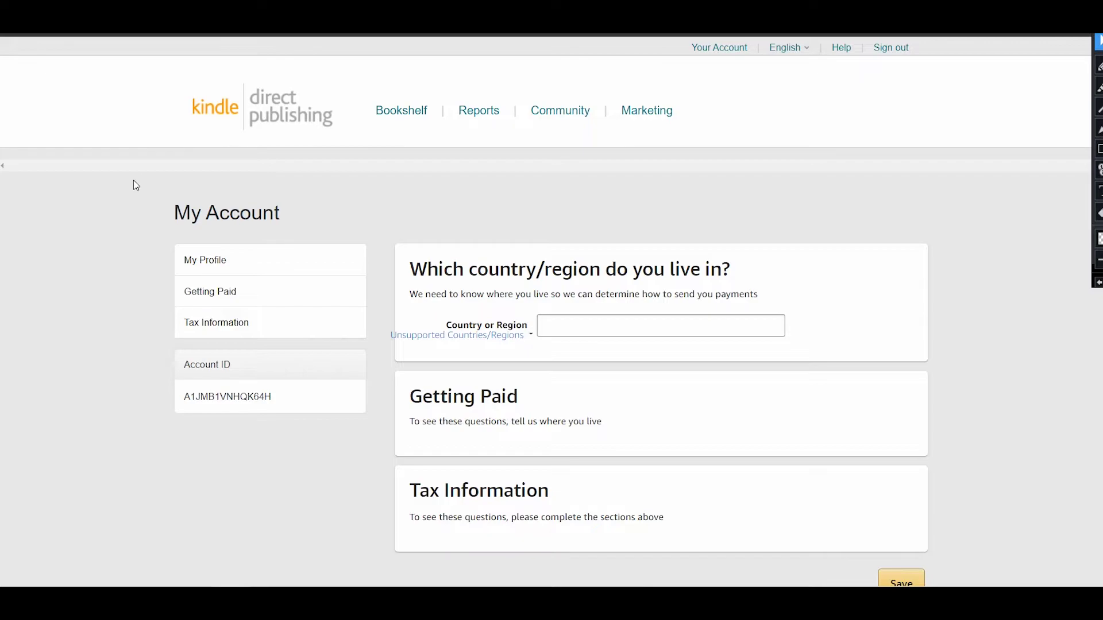
scroll(133, 181, down, 3)
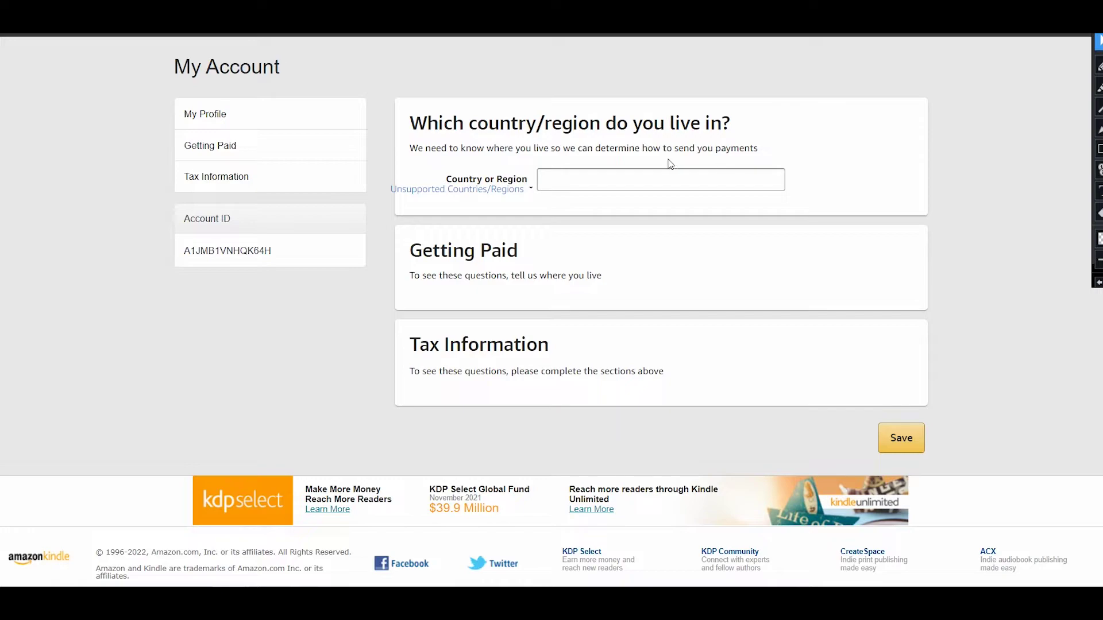
click(669, 176)
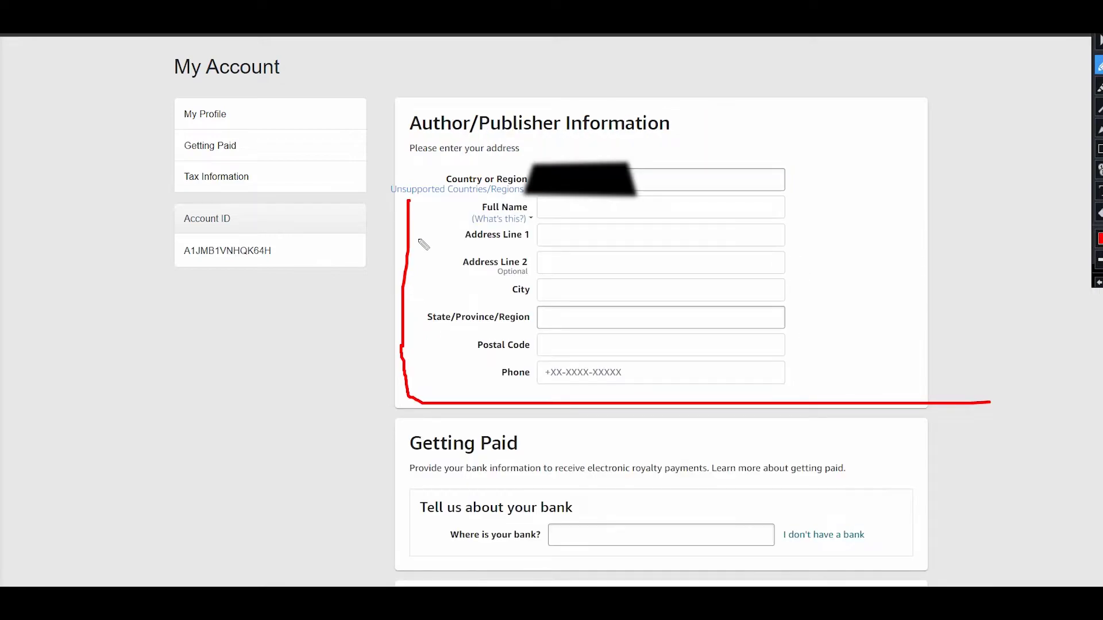
mouse_move(408, 200)
mouse_down()
mouse_move(817, 198)
mouse_move(868, 404)
mouse_up()
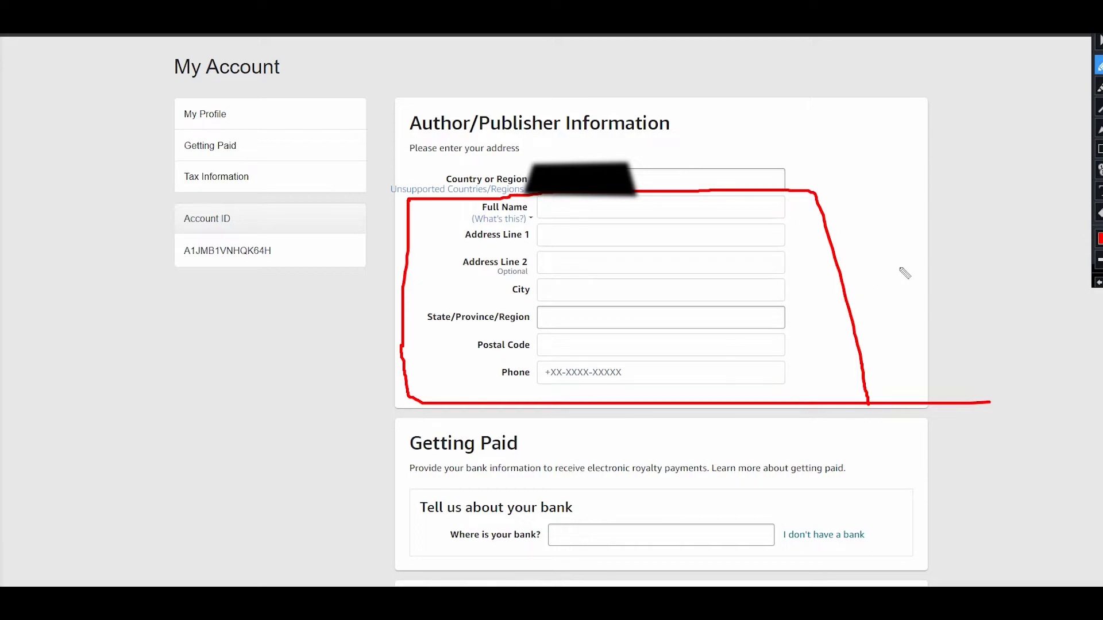
click(1095, 214)
Step: Enter the United States bank account details and add the account for USD payments
scroll(953, 185, down, 5)
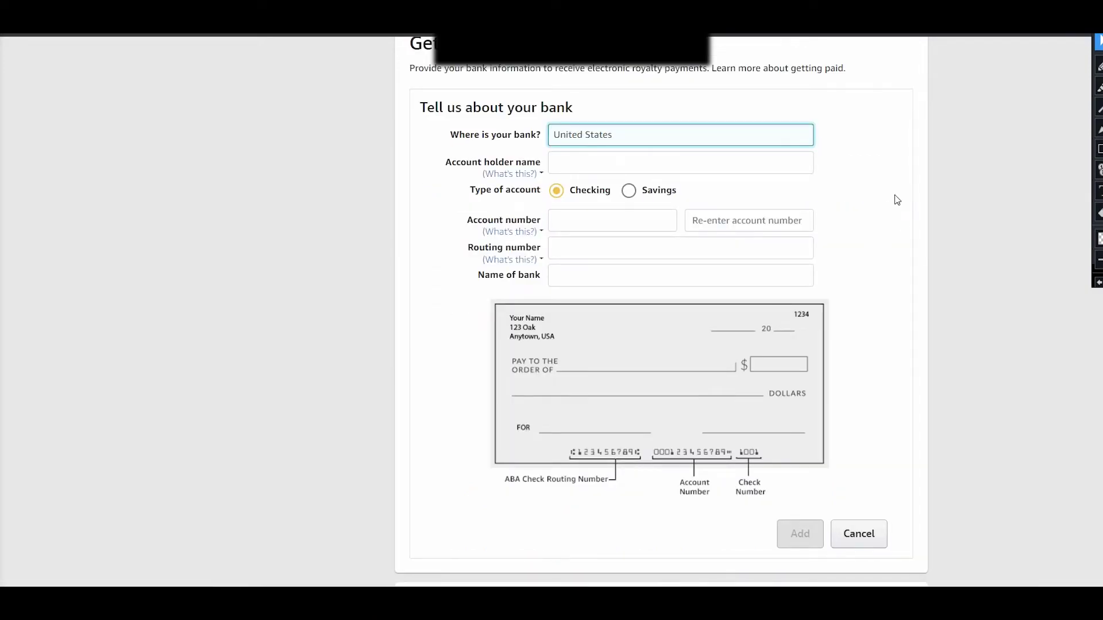
click(897, 200)
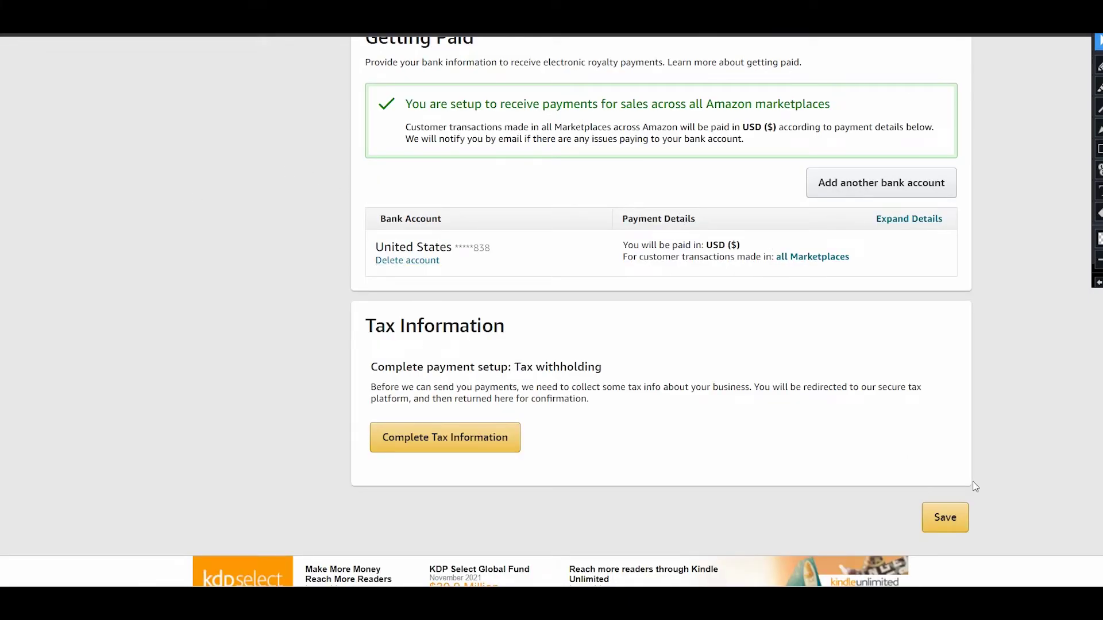
Step: Save the address and bank details, then answer Yes to the U.S. citizen question in the tax interview
click(942, 519)
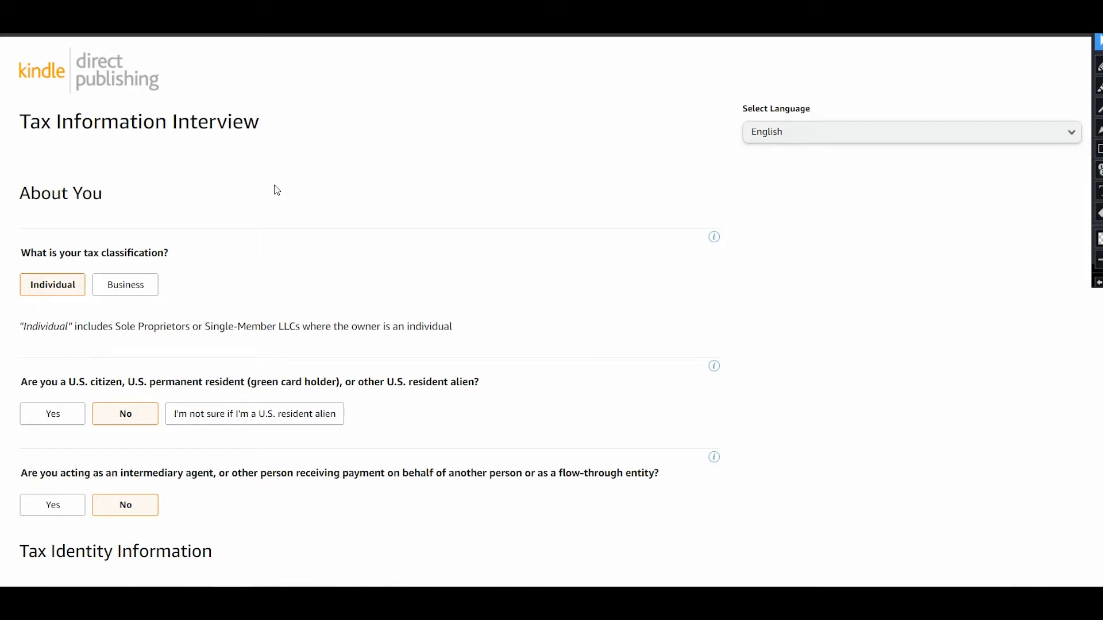
click(53, 414)
scroll(370, 226, down, 1)
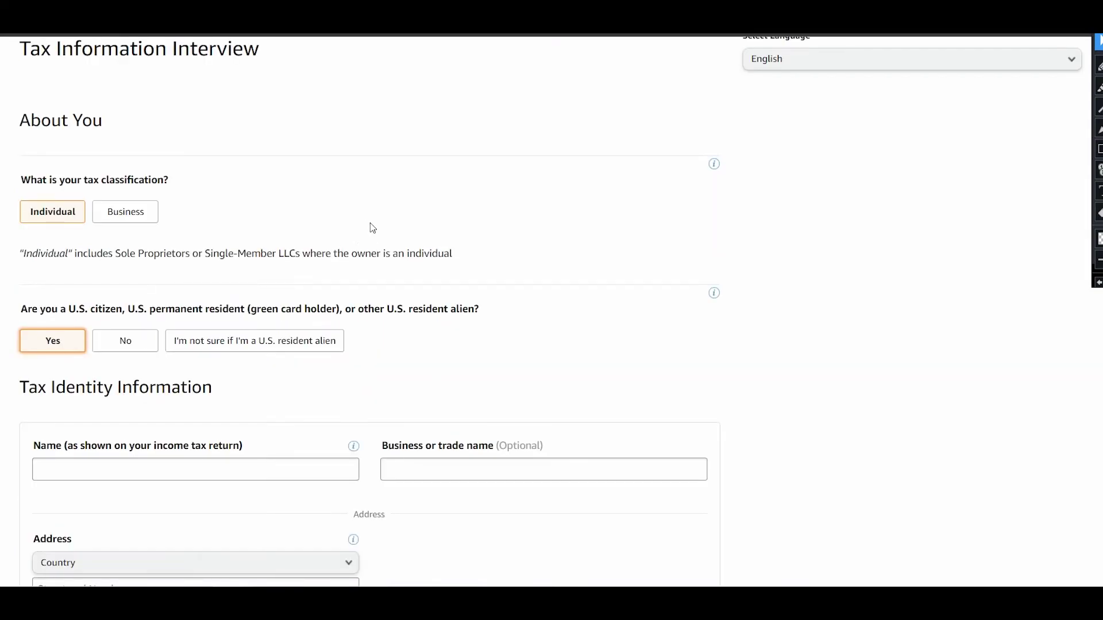
scroll(376, 241, down, 2)
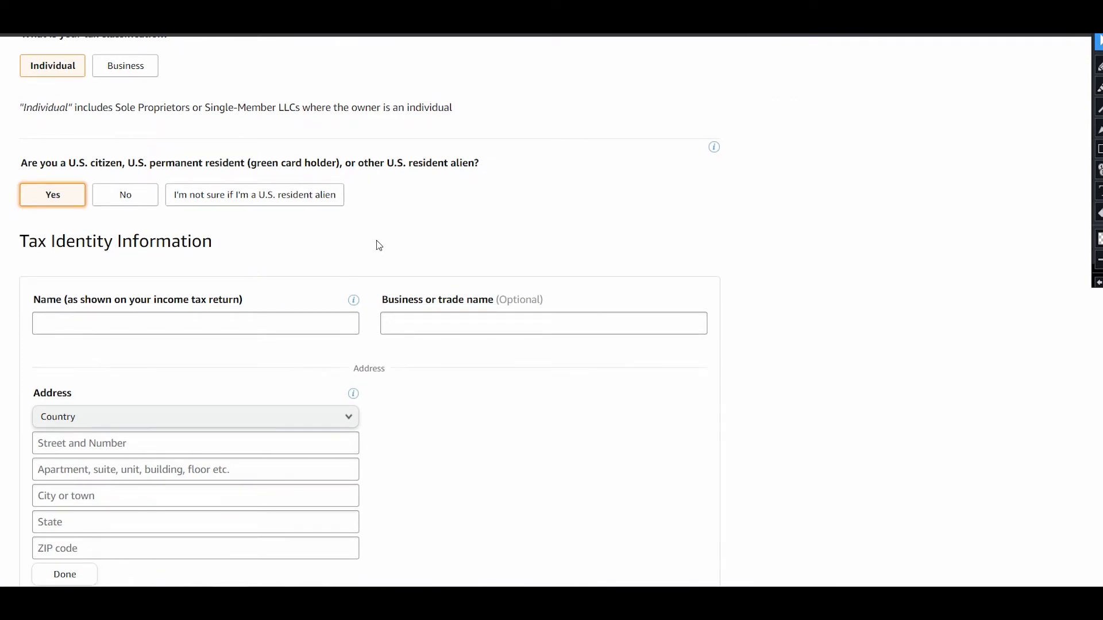
scroll(379, 246, down, 1)
scroll(379, 246, up, 1)
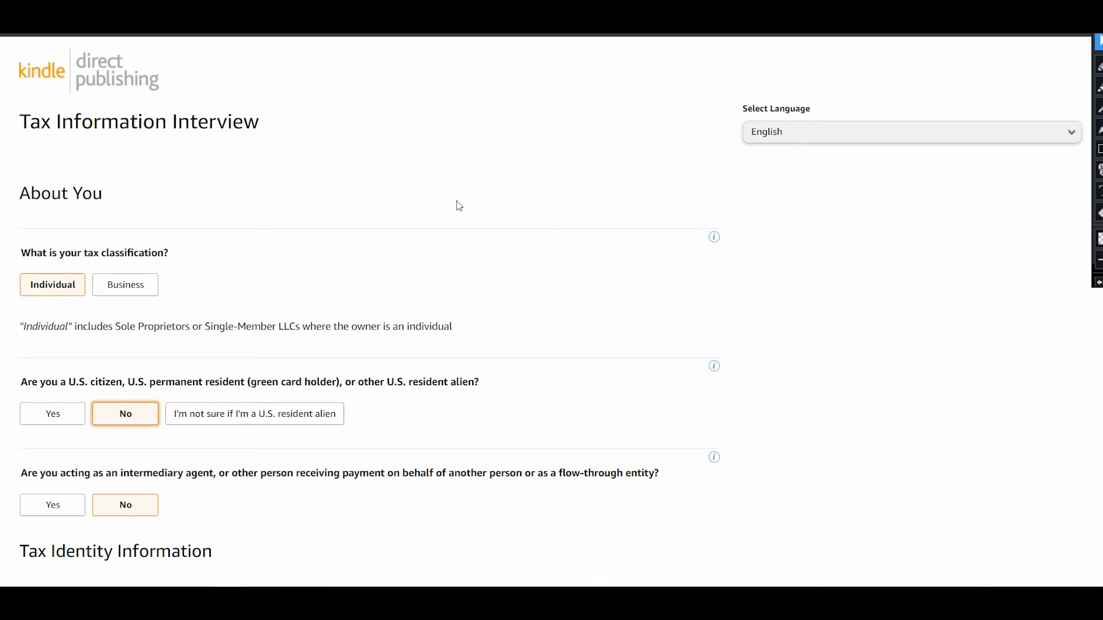
scroll(546, 253, down, 20)
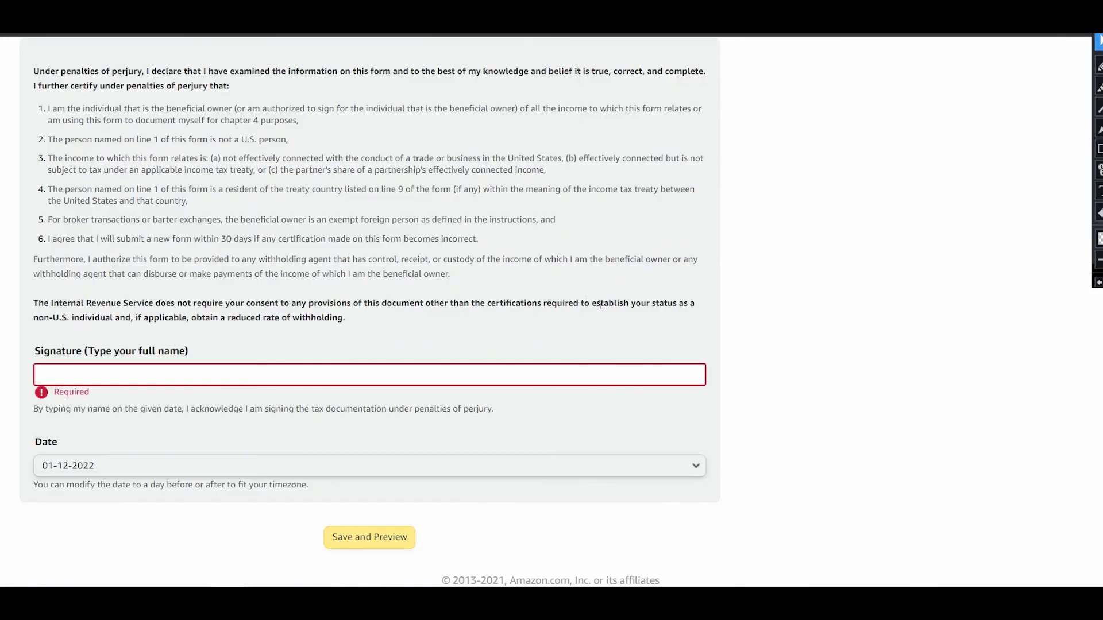
scroll(201, 212, up, 2)
scroll(204, 219, down, 2)
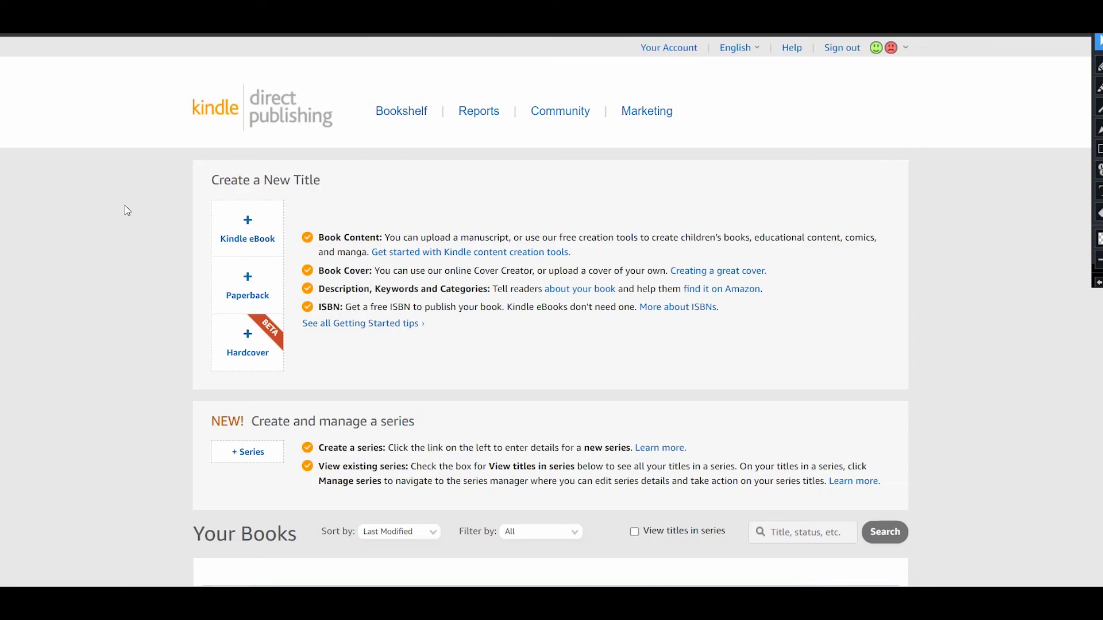
scroll(125, 205, down, 4)
scroll(125, 207, up, 4)
scroll(131, 201, down, 3)
scroll(131, 201, up, 3)
scroll(130, 198, down, 5)
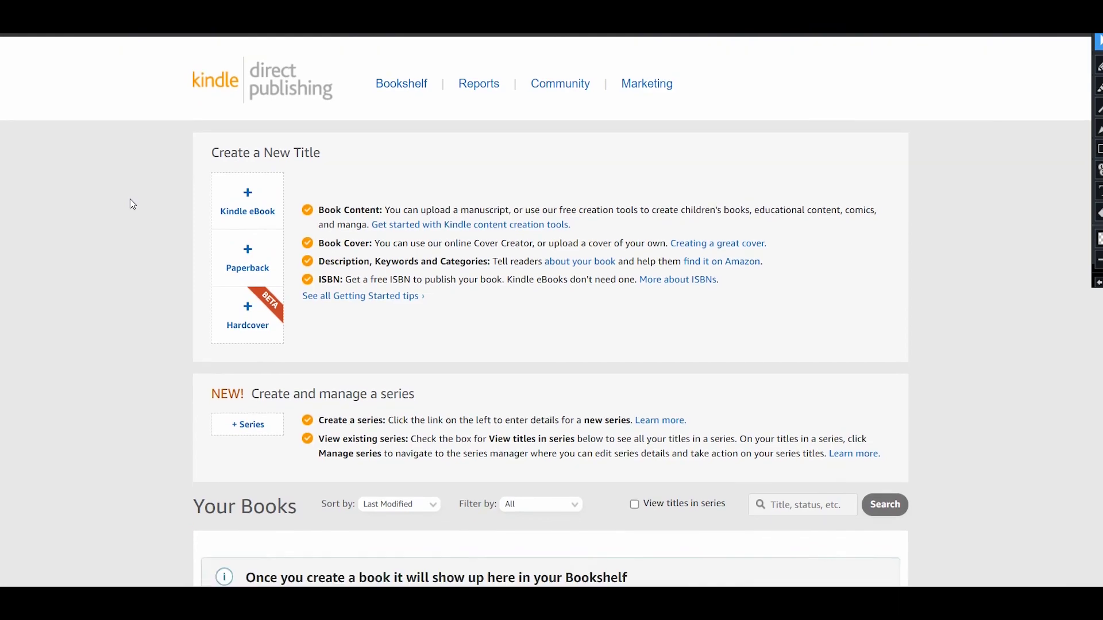
scroll(129, 199, up, 5)
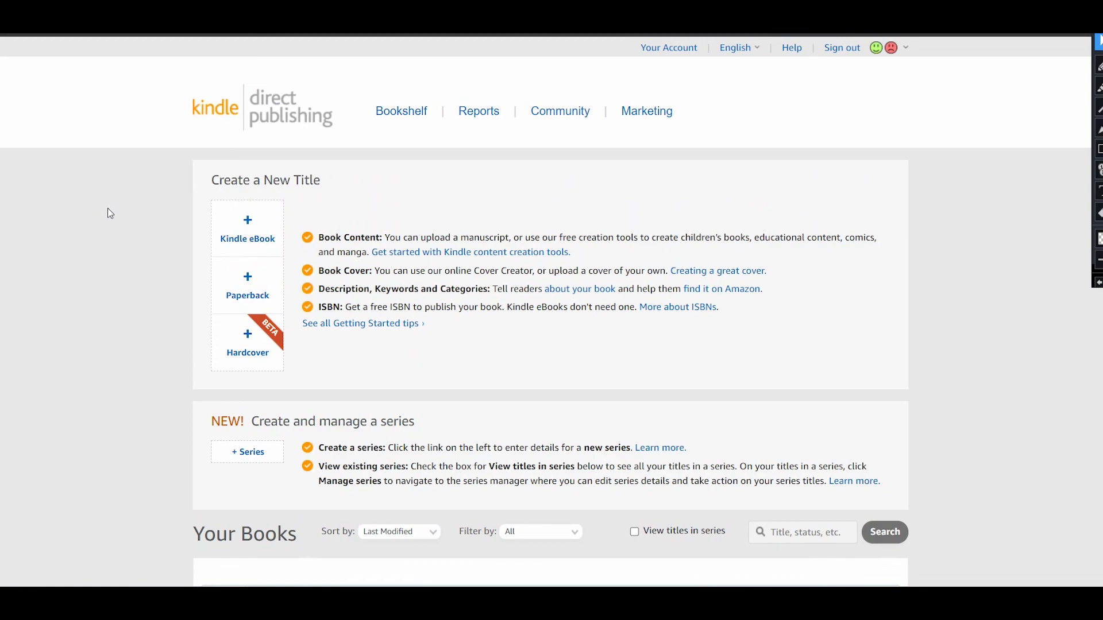
scroll(129, 202, down, 1)
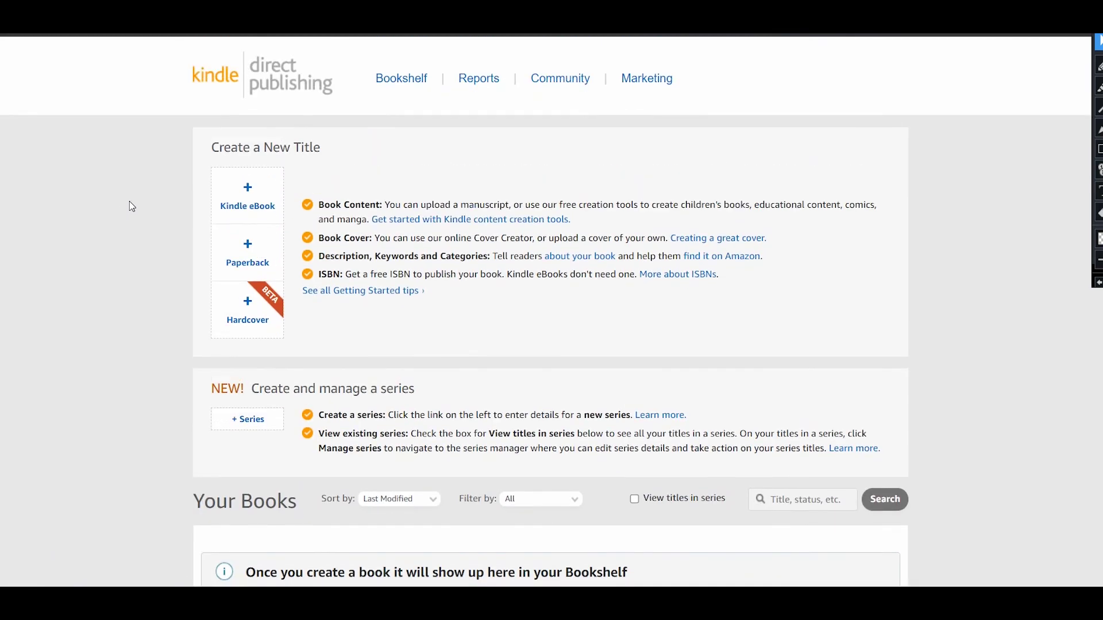
scroll(130, 203, up, 1)
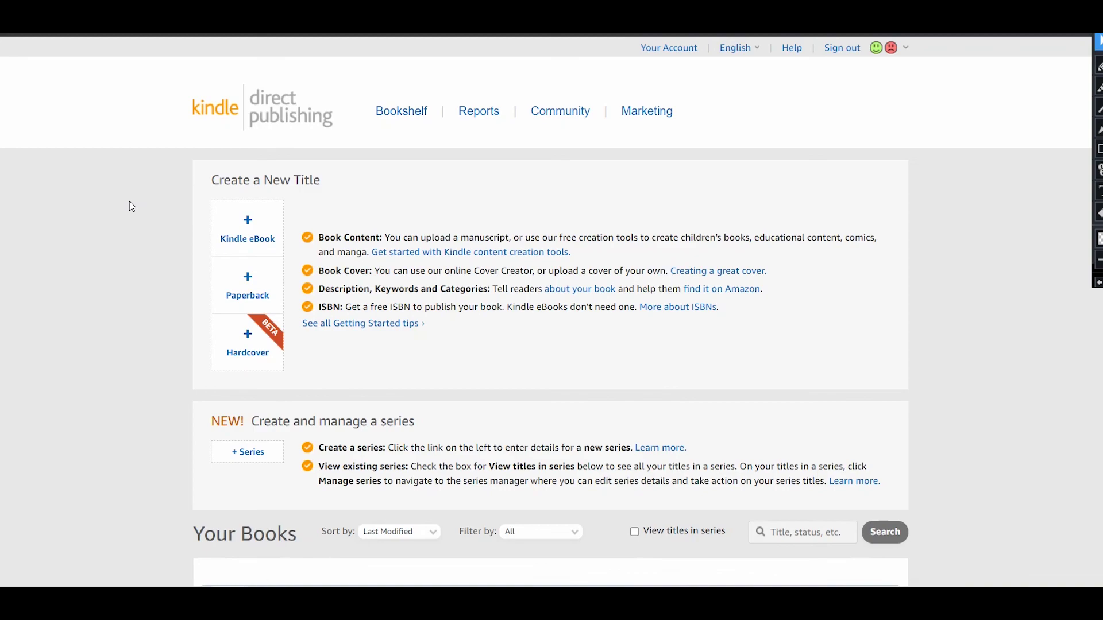